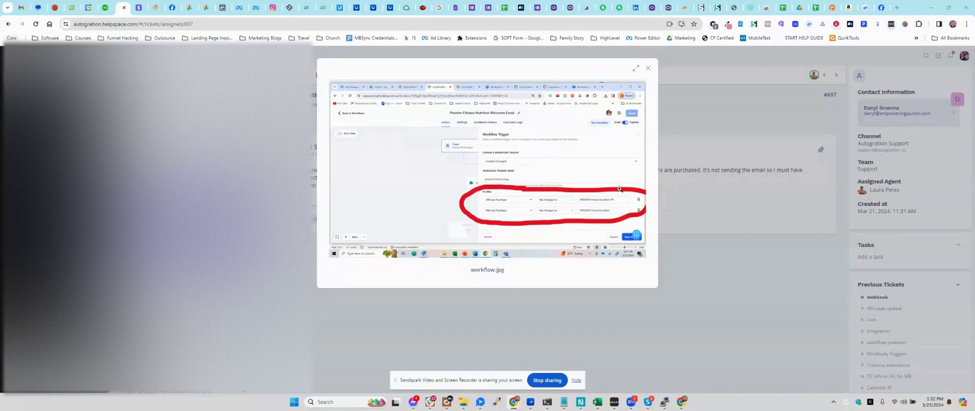
Step: Switch from the support ticket's workflow screenshot to the browser window with the new workflow
key("super+Tab")
key("Escape")
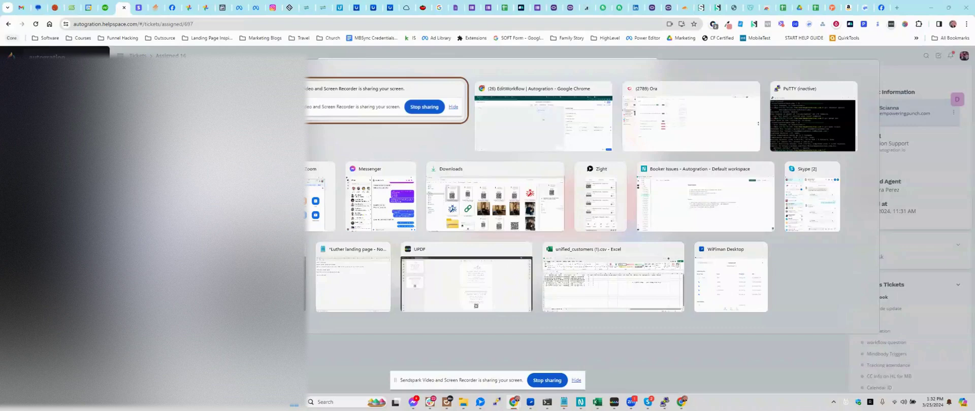
key("Escape")
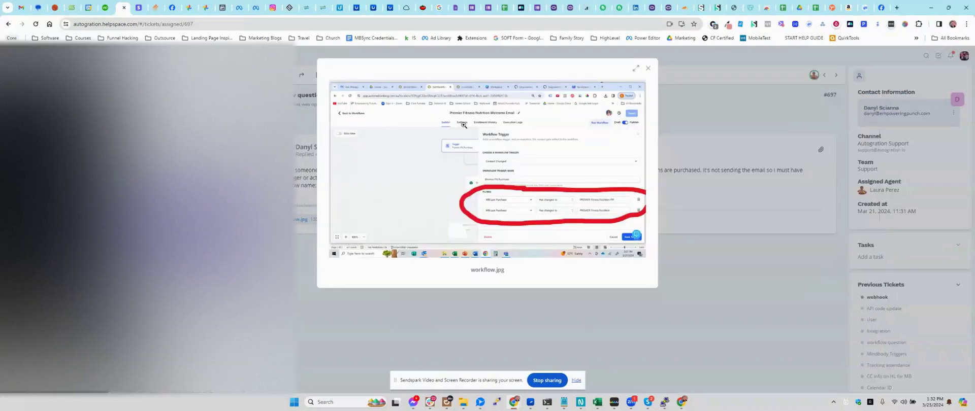
key("super+Tab")
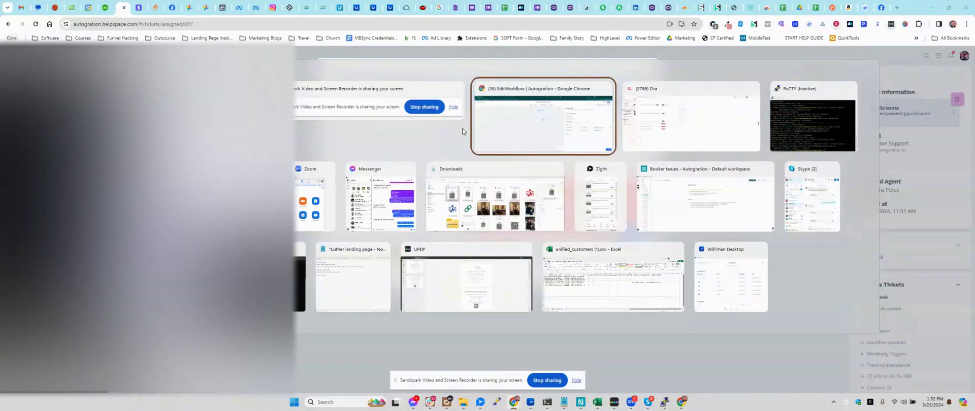
key("Return")
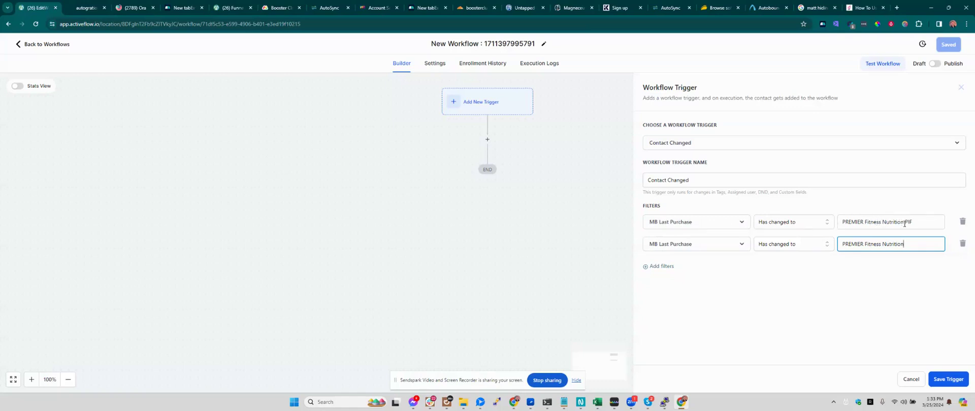
left_click(661, 267)
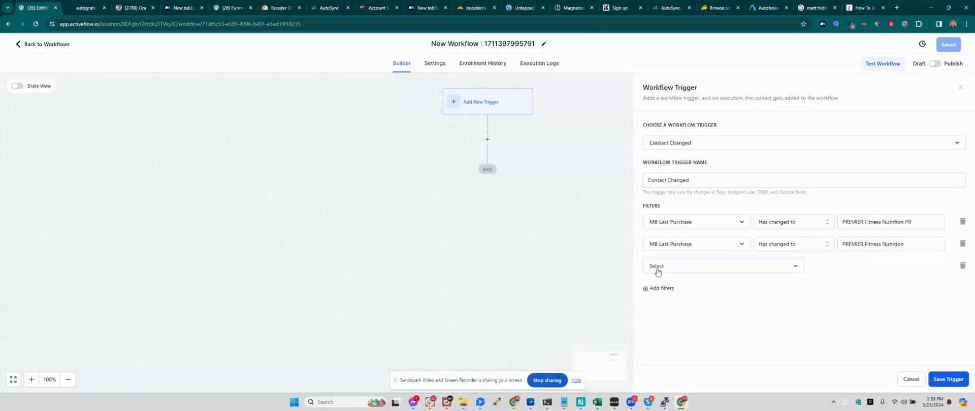
left_click(658, 272)
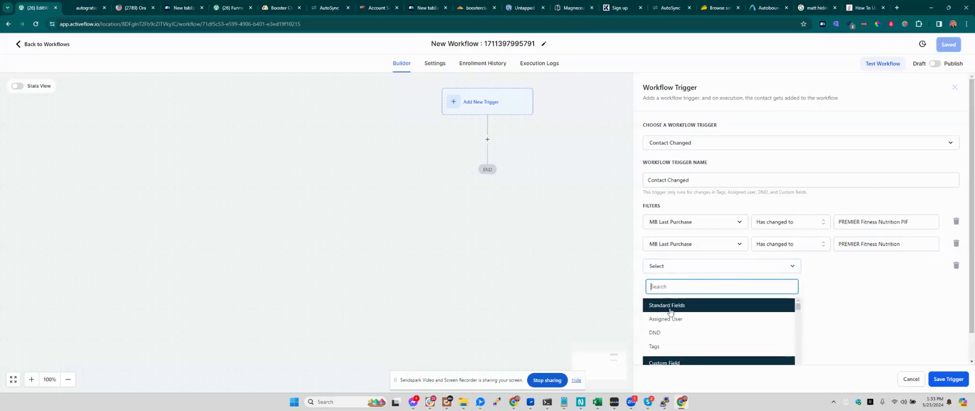
left_click(653, 353)
left_click(845, 266)
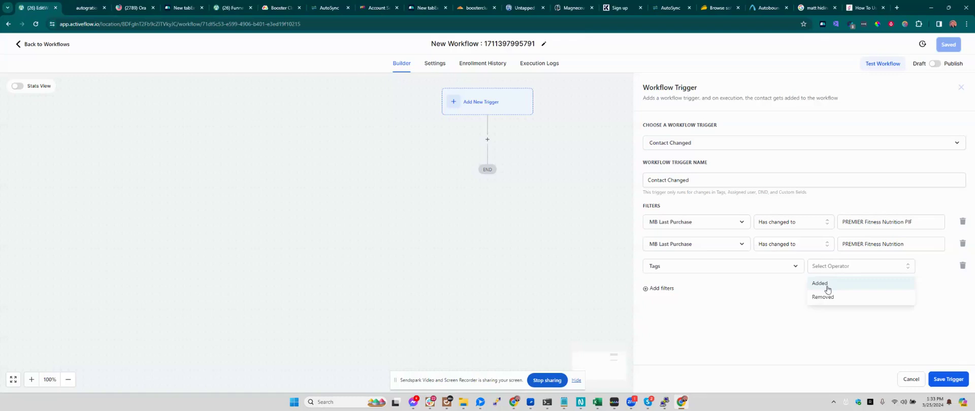
left_click(826, 287)
left_click(871, 265)
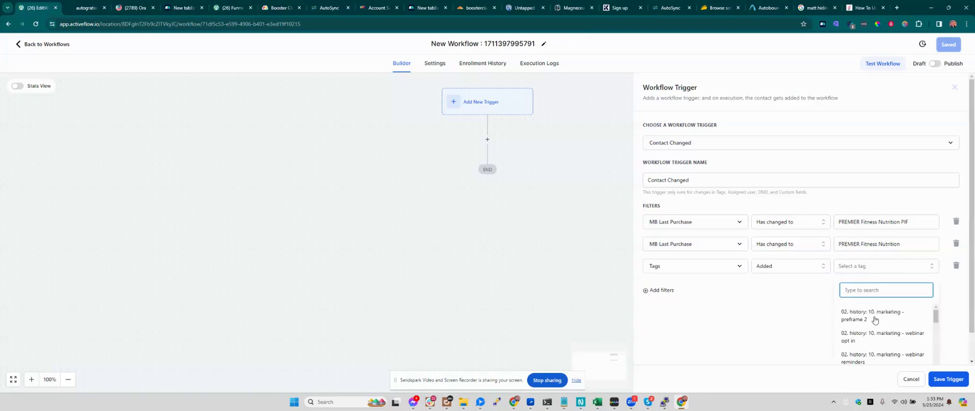
scroll(871, 320, "down", 4)
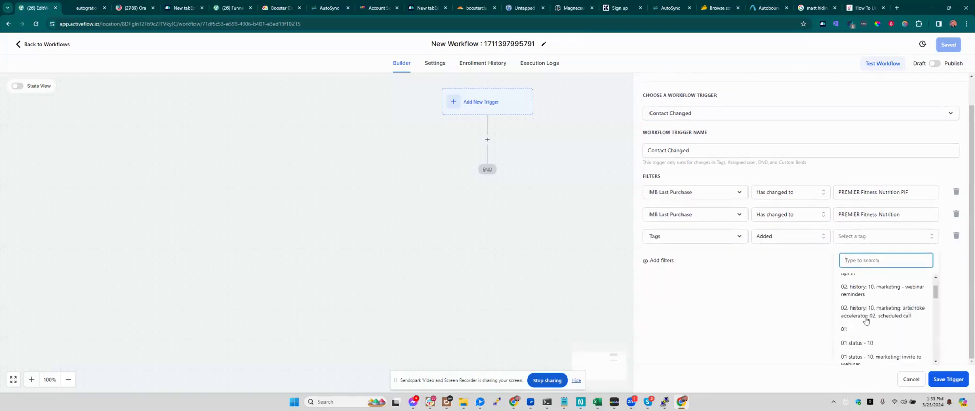
left_click(798, 309)
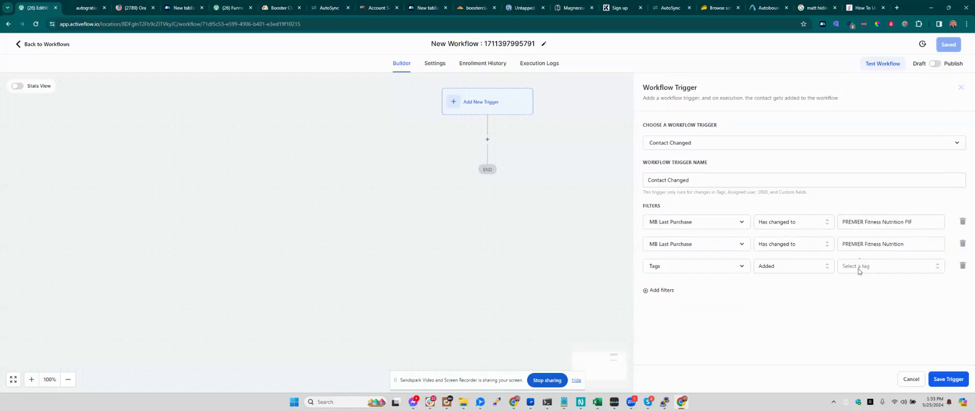
left_click(859, 269)
left_click(794, 269)
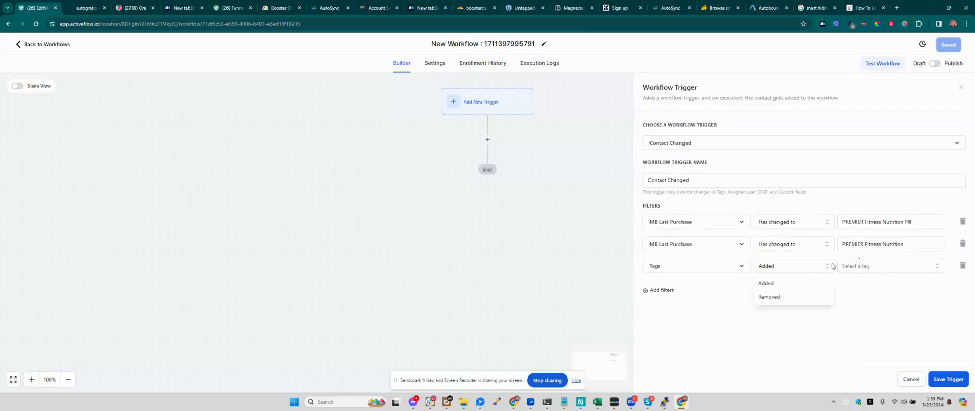
left_click(961, 267)
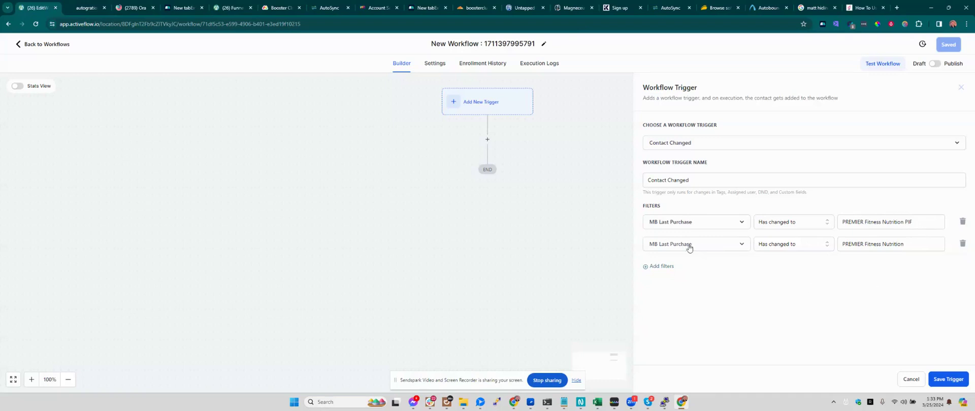
Step: Reduce the Contact Changed trigger to a single MB Last Purchase filter set to Has changed, and save it
left_click(962, 245)
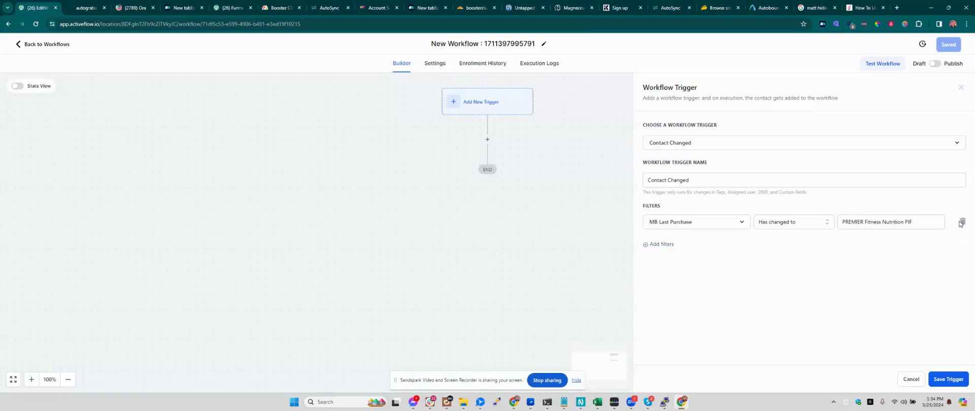
left_click(802, 223)
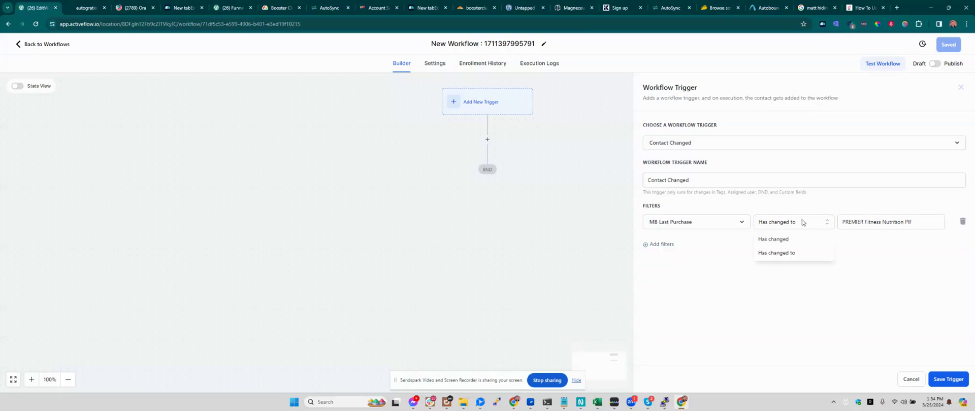
left_click(782, 247)
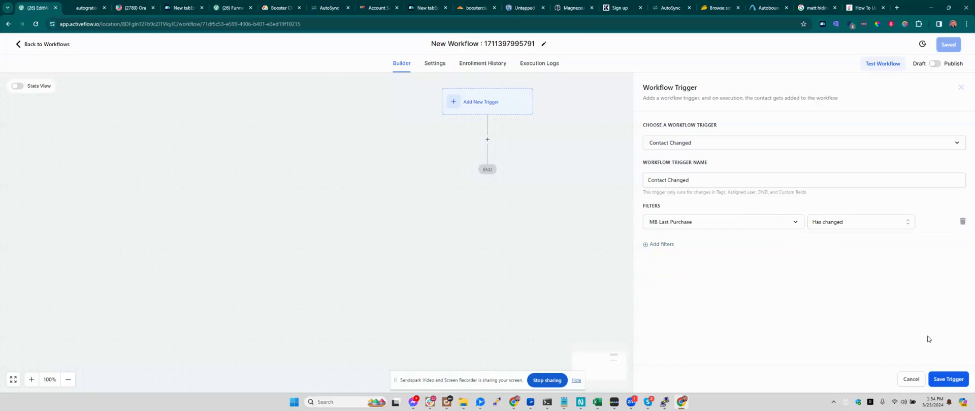
left_click(939, 380)
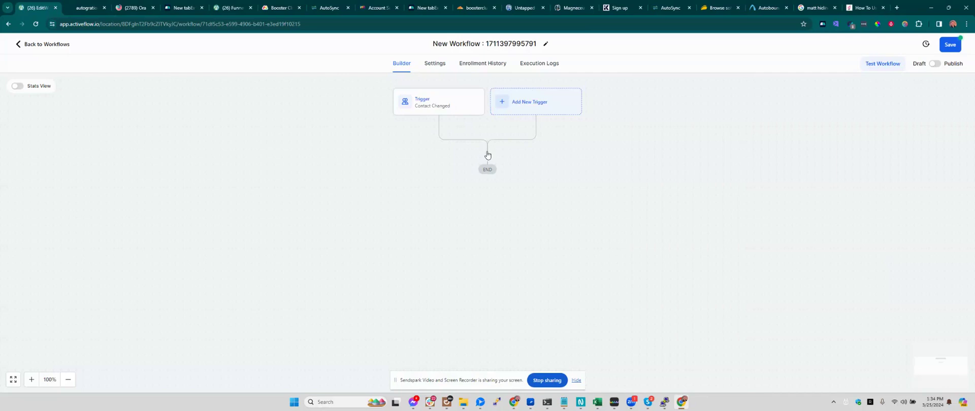
Step: Add an If / Else action after the trigger and base its branch condition on the contact field MB Last Purchase
left_click(487, 156)
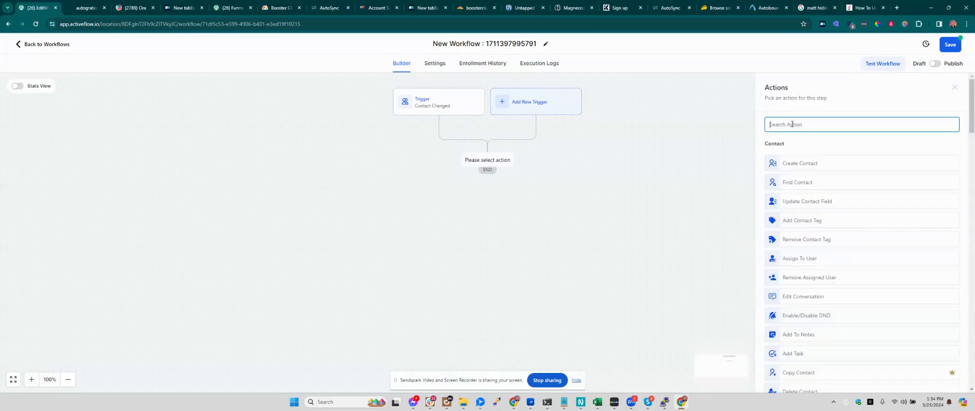
type("if")
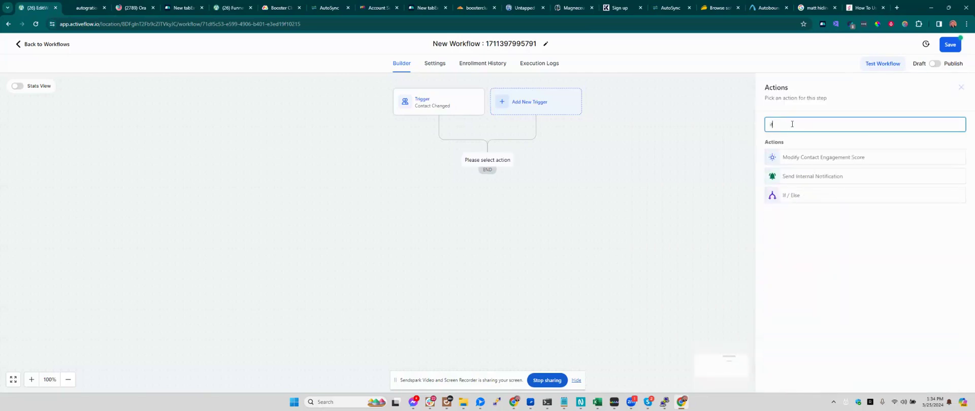
left_click(812, 198)
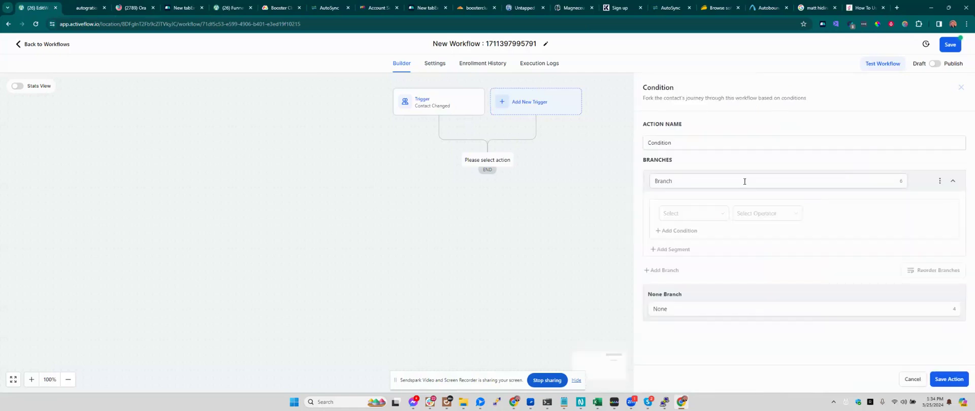
left_click(673, 215)
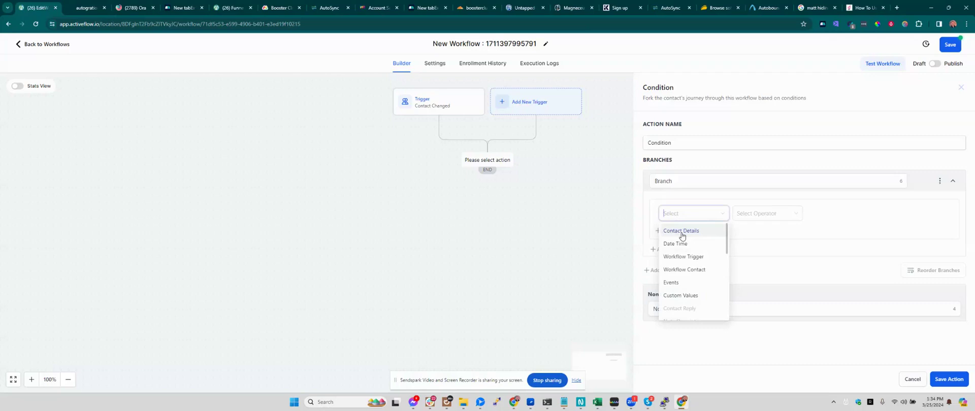
left_click(681, 234)
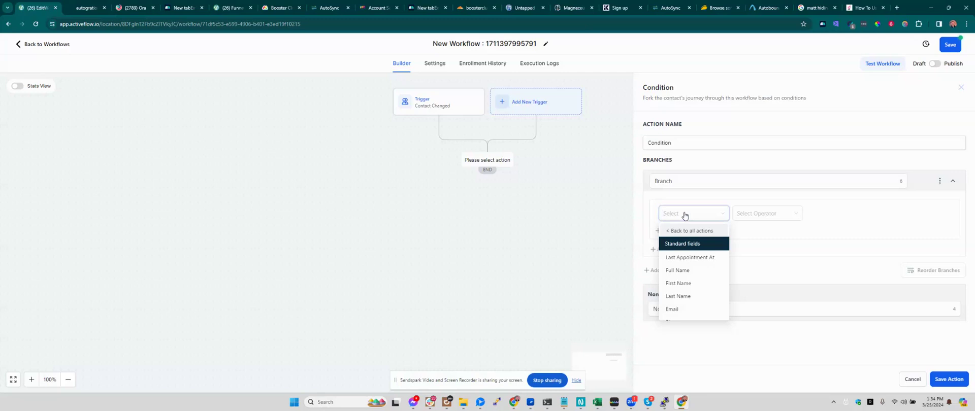
type("last")
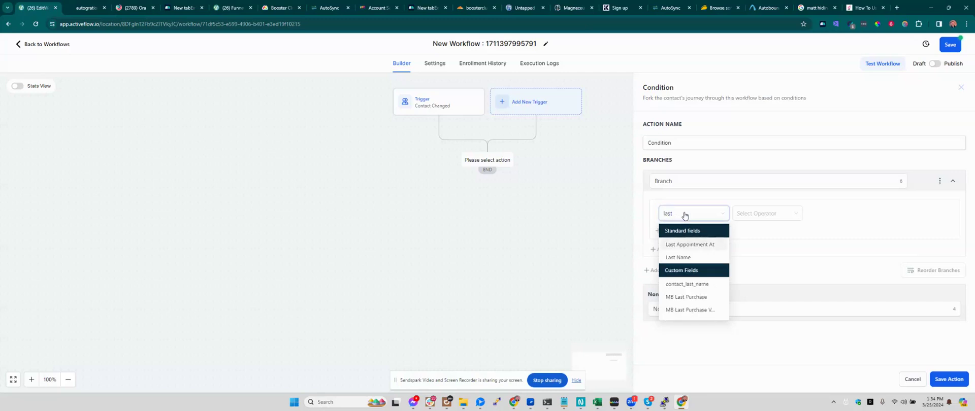
left_click(695, 299)
Step: Set the branch condition's operator to Contains with the value PREMIER Fitness Nutrition
left_click(745, 216)
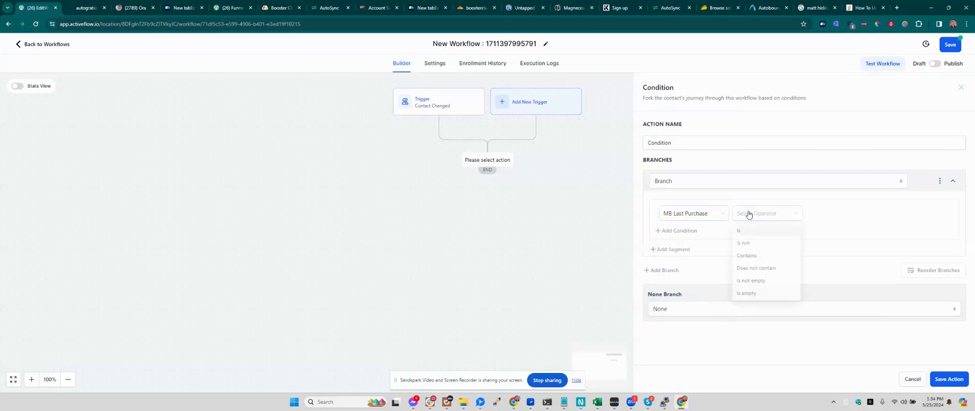
left_click(747, 257)
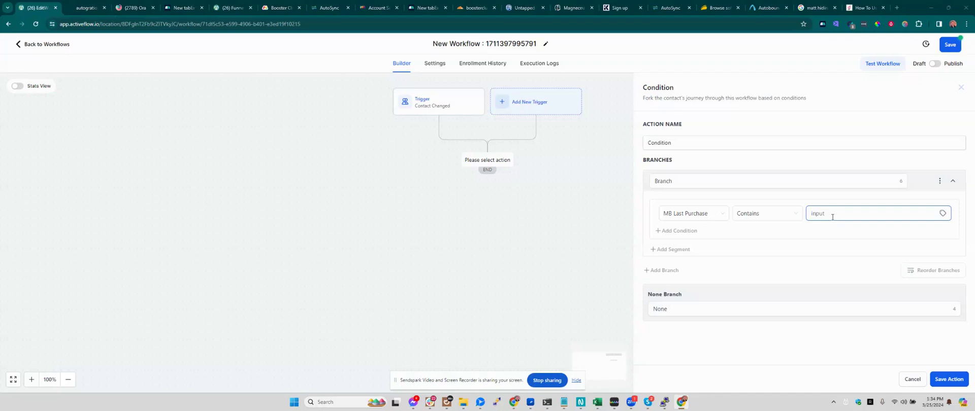
key("alt+Tab")
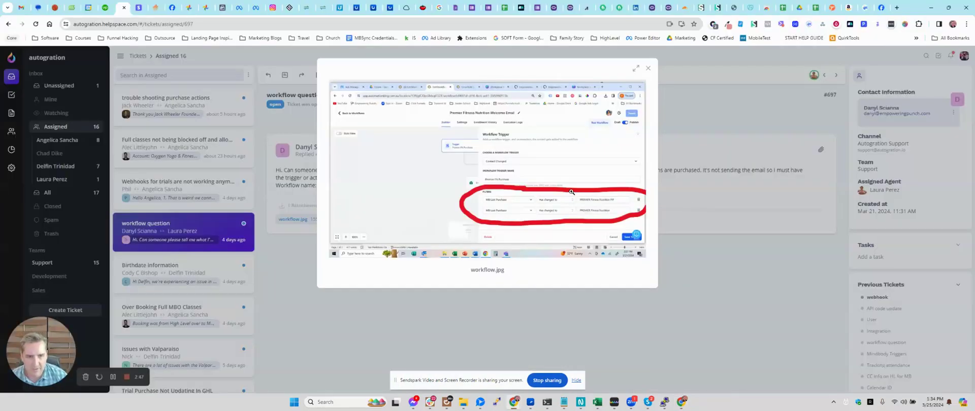
key("alt+Tab")
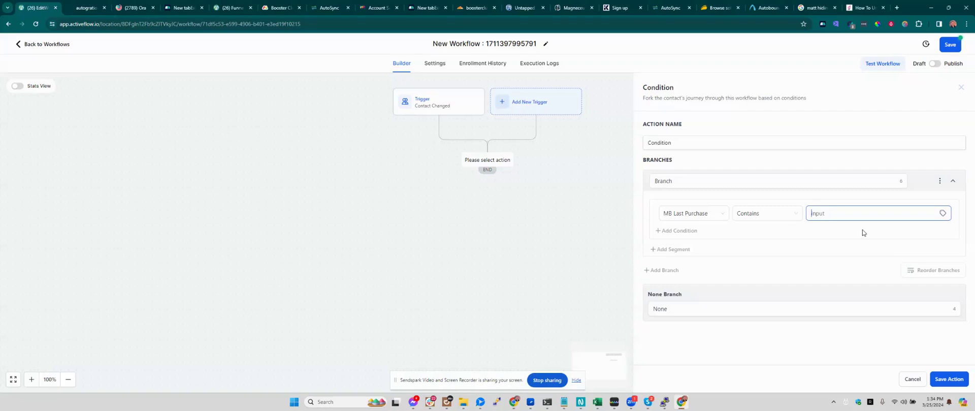
type("PREMIERFitn")
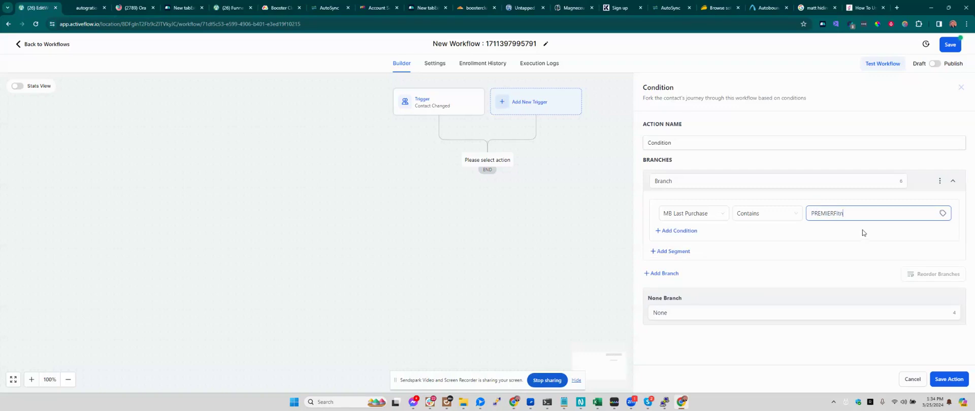
type(" Fiteness Nutrition")
left_click(859, 240)
left_click(769, 174)
left_click(878, 212)
left_click(693, 181)
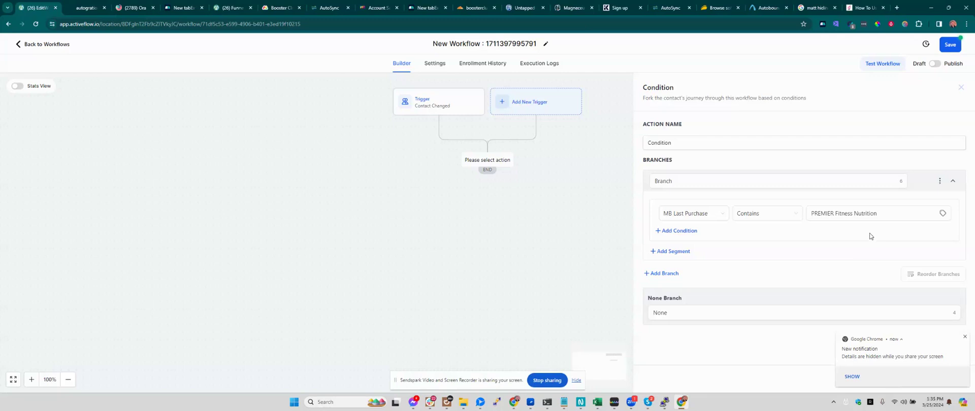
Step: Change the branch condition's operator to Is and enter the value PREMIER Fitness Nutritiobn
left_click(815, 214)
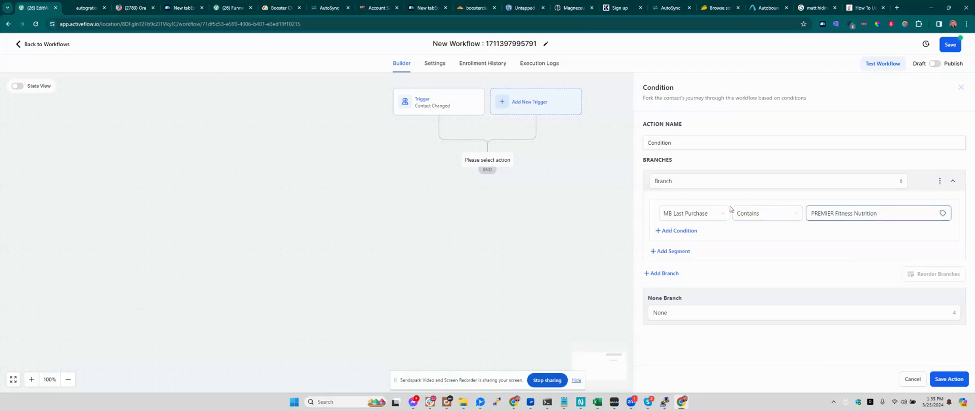
left_click(769, 217)
left_click(762, 235)
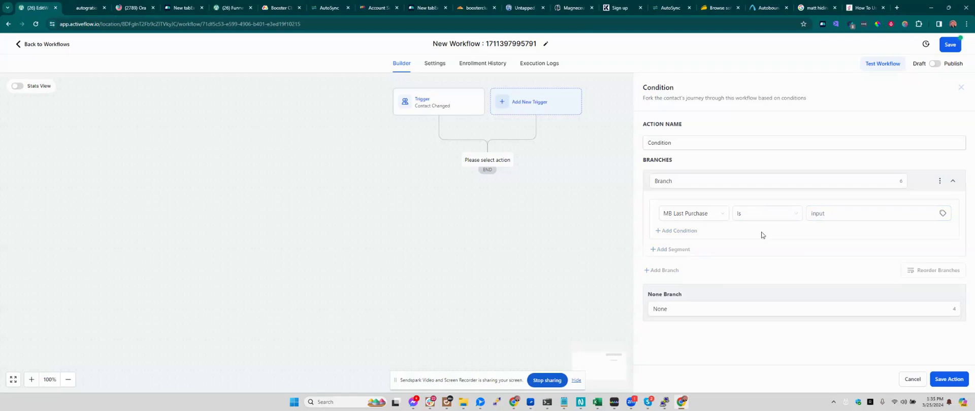
left_click(859, 215)
type("PREMIER Fitness N")
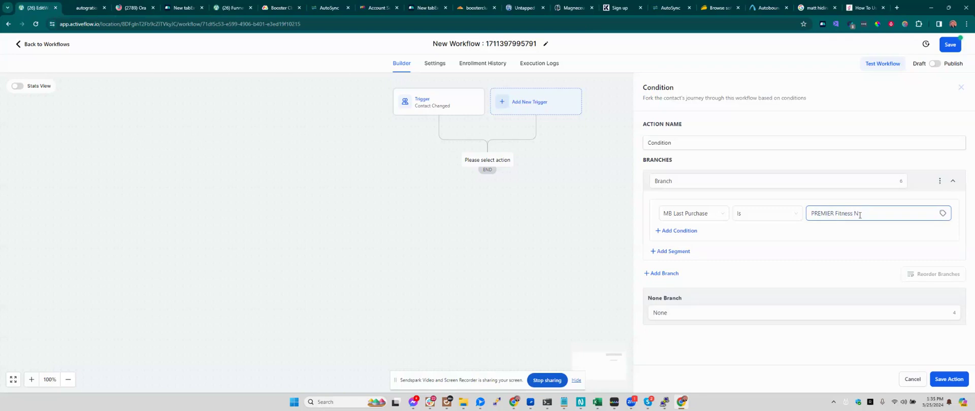
type("utritiobn")
Step: Add a second branch to the condition and base it on the contact field MB Last Purchase
left_click(671, 275)
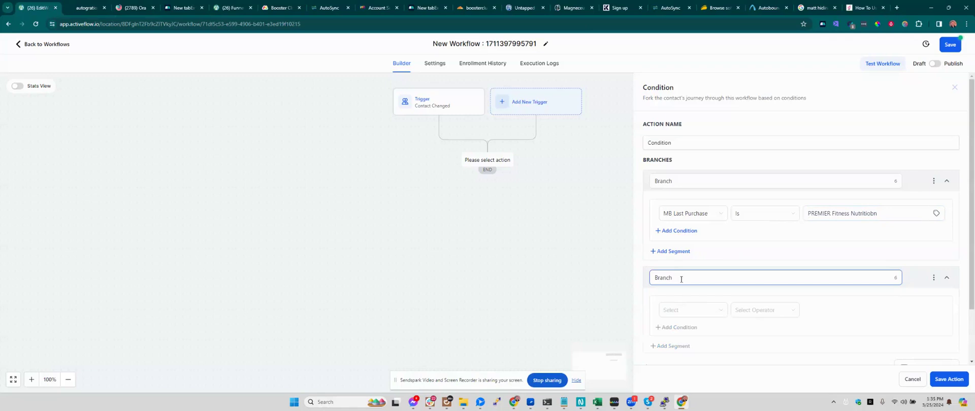
left_click(674, 311)
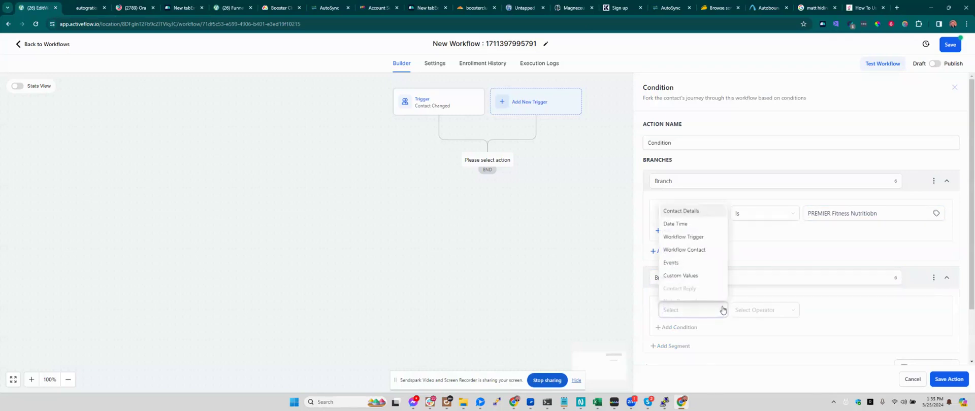
left_click(681, 212)
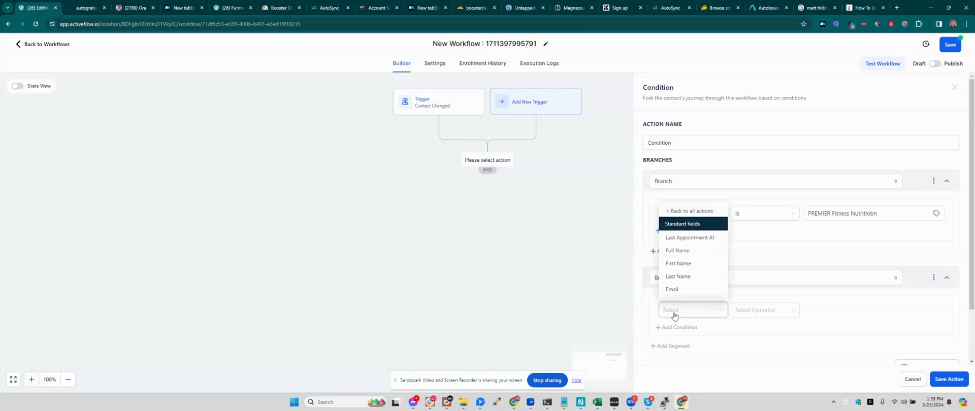
type("purchase")
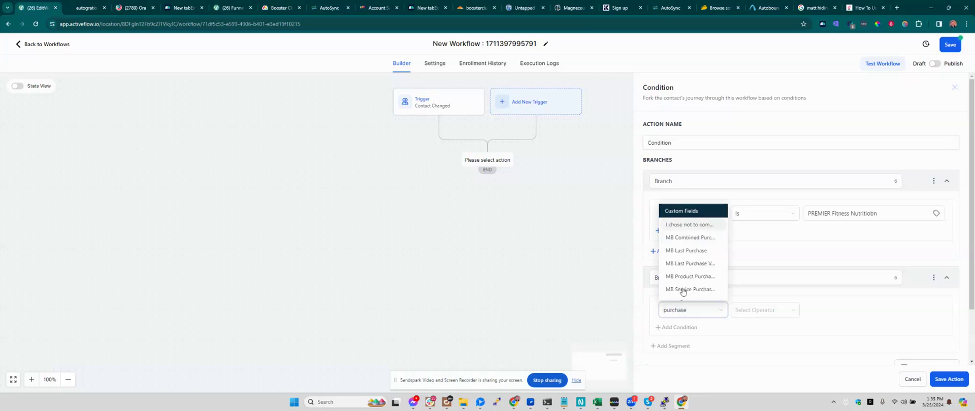
left_click(681, 255)
Step: Set the second branch's operator to Is with the value PRMIER Fitness Nutrition PIF
left_click(741, 314)
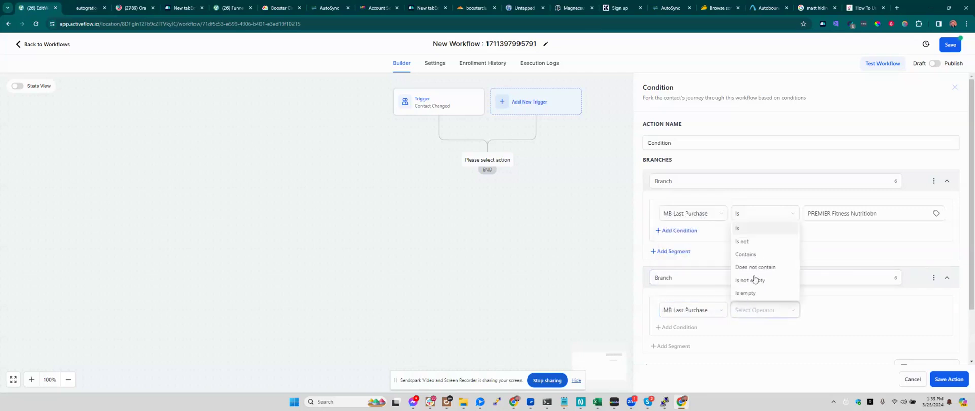
left_click(746, 229)
left_click(836, 312)
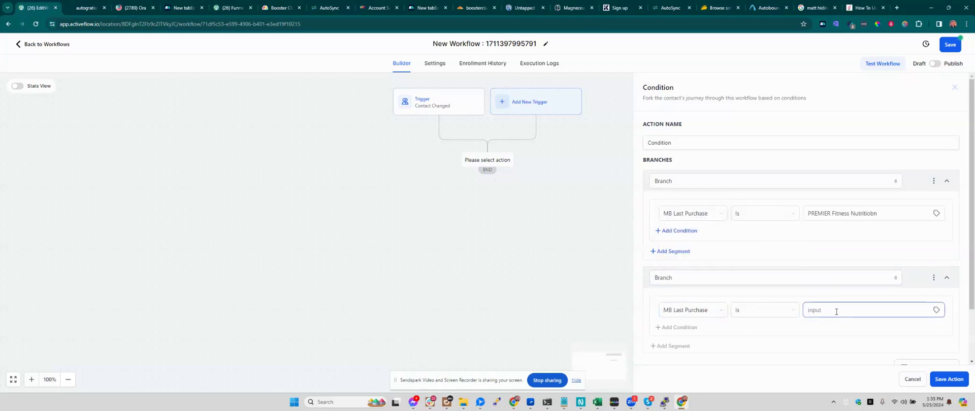
type("PRMIER Fitness Nutrition PIF")
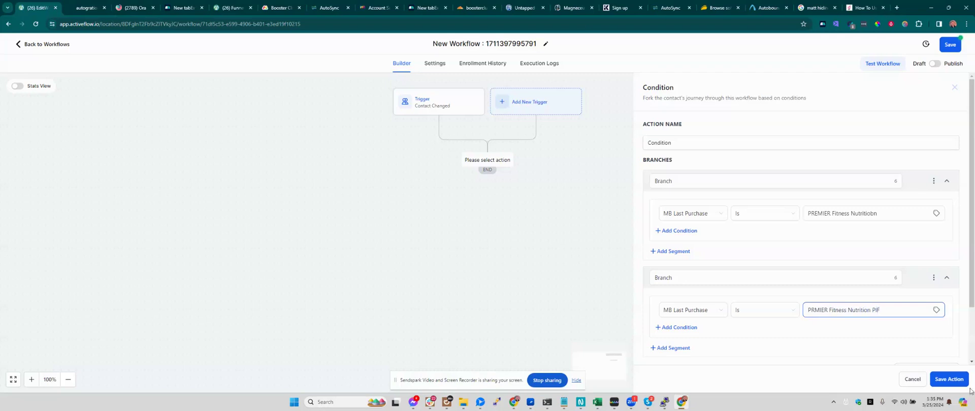
Step: Correct the first branch's value to PREMIER Fitness Nutrition and copy that text into the branch name
left_click(873, 214)
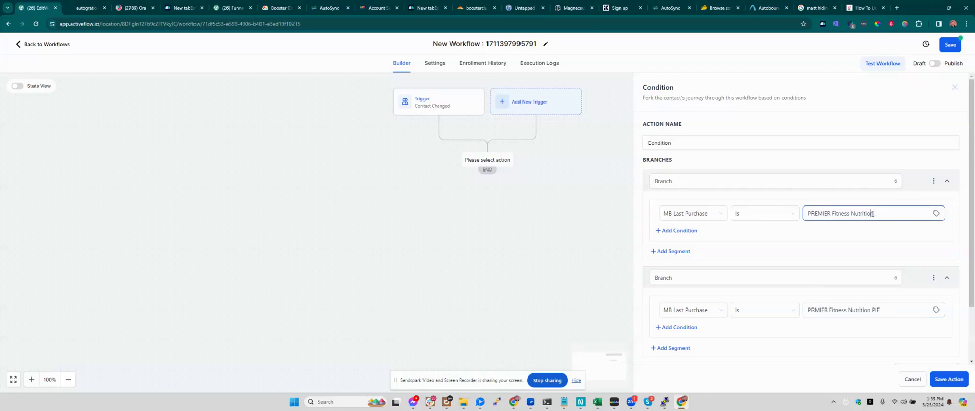
left_click_drag(873, 214, 809, 213)
key("ctrl+c")
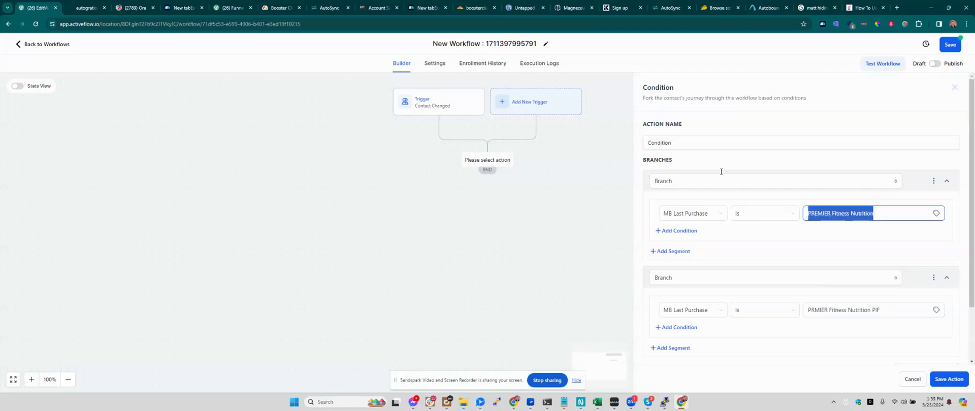
double_click(663, 181)
key("ctrl+v")
Step: Name the second branch PRMIER Fitness Nutrition PIF by copying its condition value, and save the condition action
left_click_drag(886, 310, 790, 311)
key("ctrl+c")
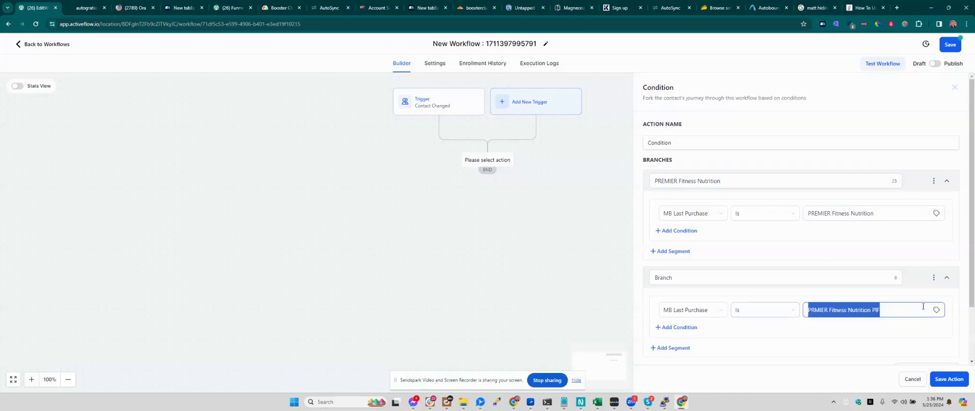
left_click(722, 280)
double_click(721, 281)
key("ctrl+v")
left_click(942, 381)
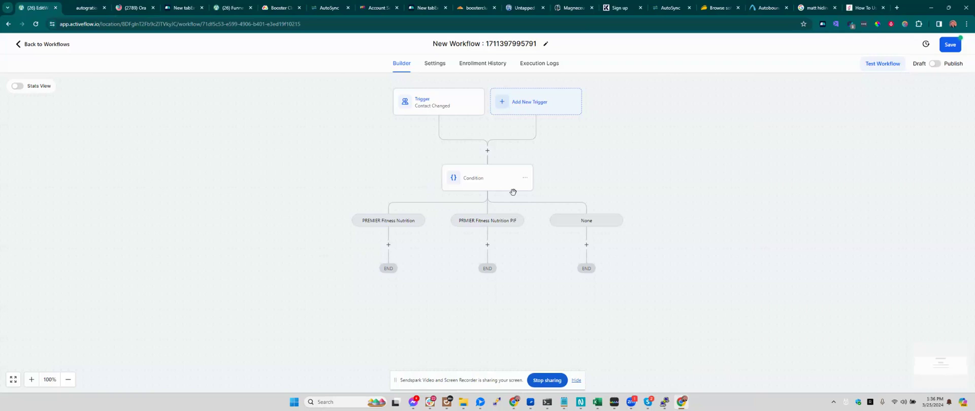
Step: Add a Send SMS action with the message "test" under the PREMIER Fitness Nutrition branch and save it
left_click(388, 246)
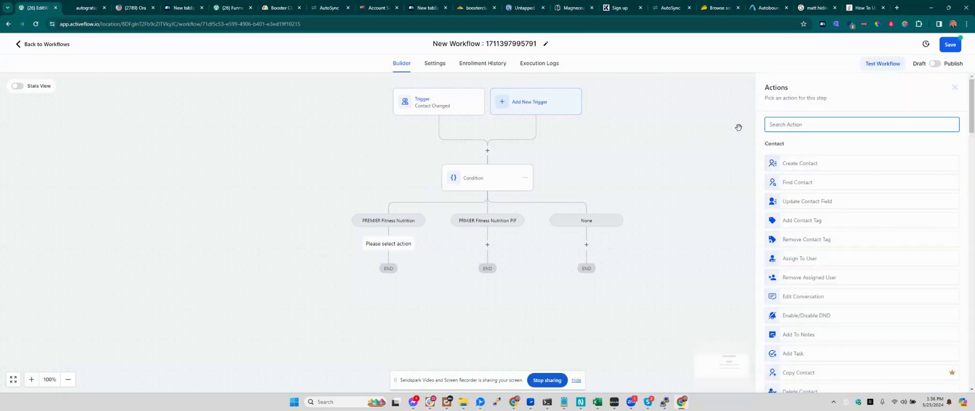
type("sms")
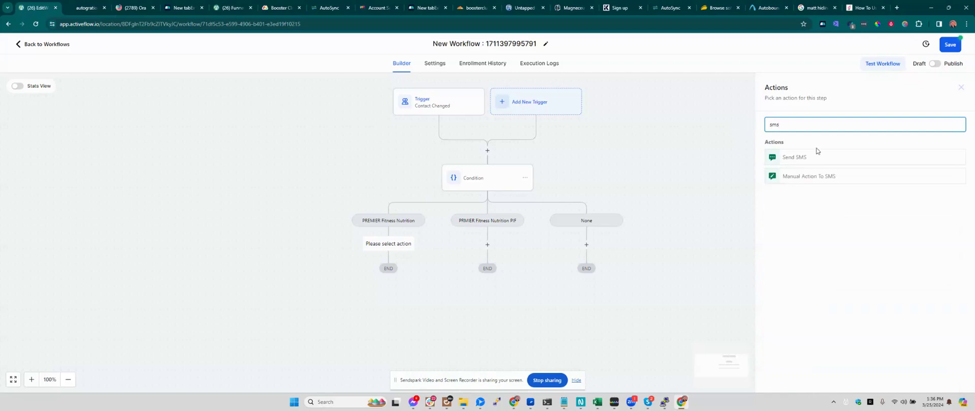
left_click(813, 161)
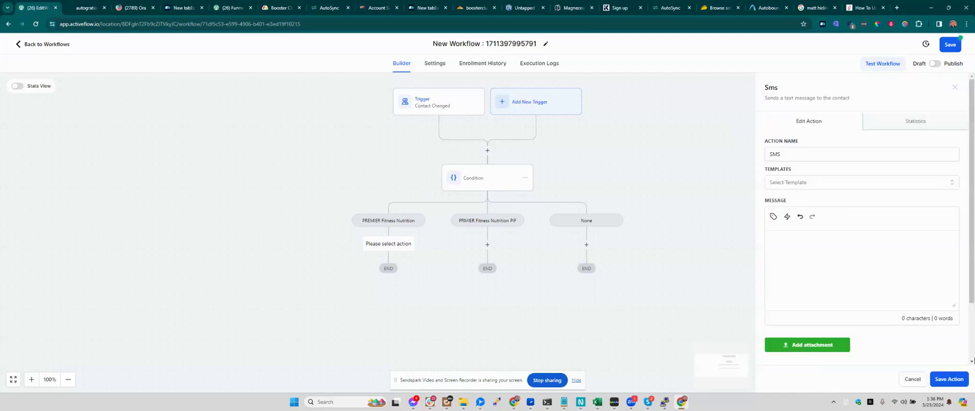
type("test")
left_click(948, 379)
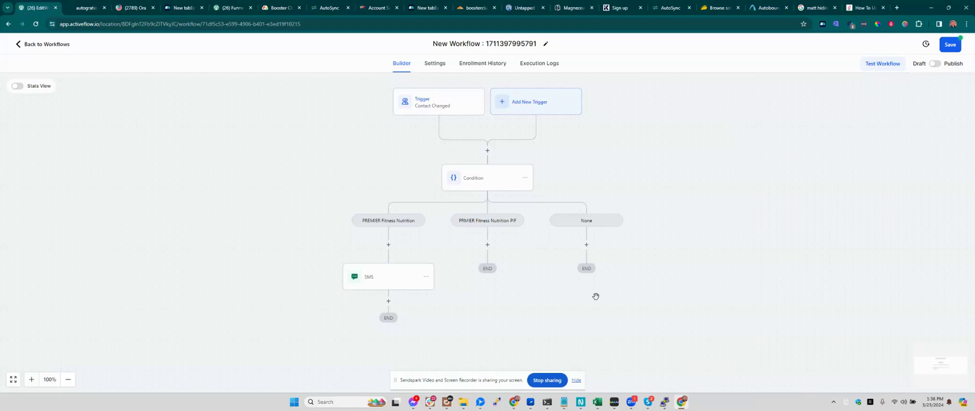
left_click(488, 245)
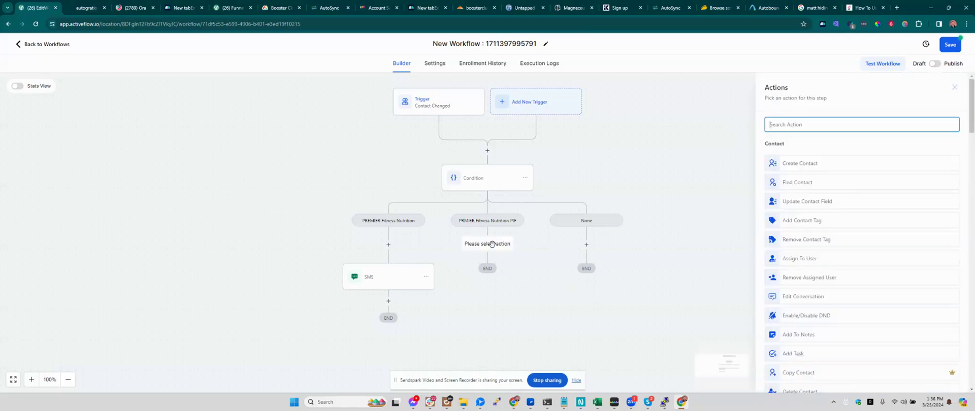
type("email")
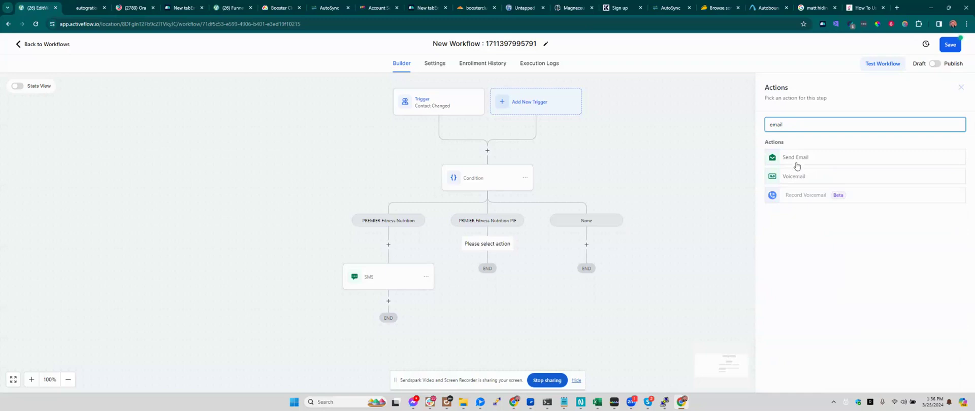
left_click(796, 158)
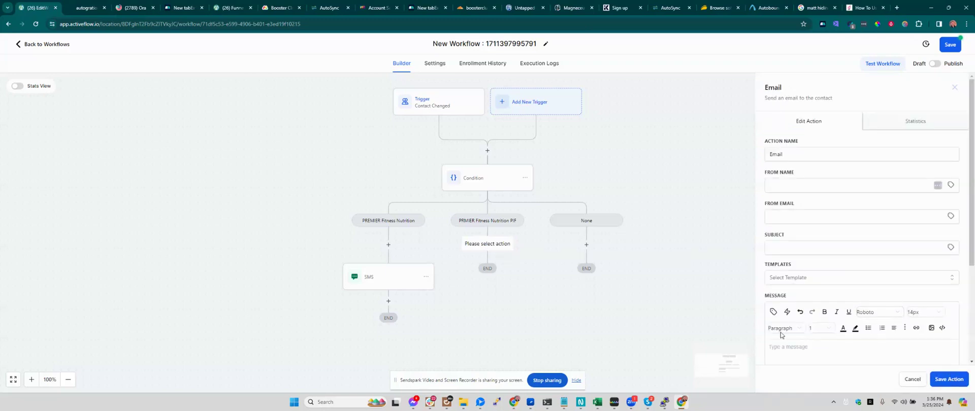
left_click(909, 379)
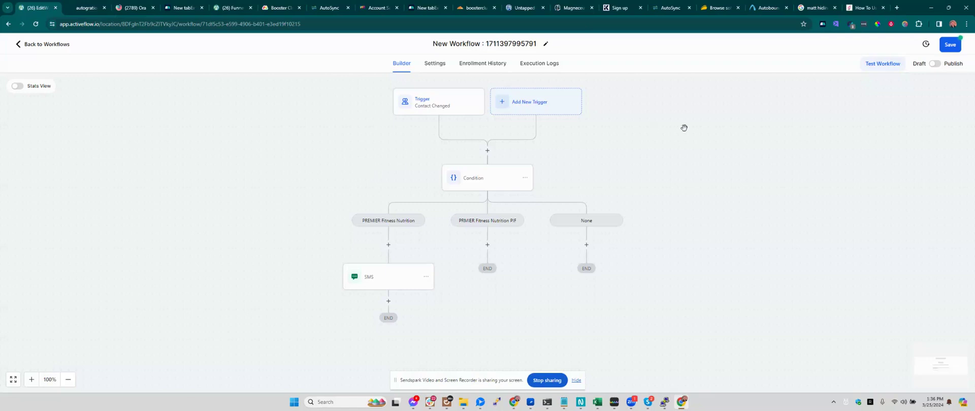
Step: Add a second condition to the PREMIER Fitness Nutrition branch, joined with OR and based on MB Last Purchase
left_click(479, 179)
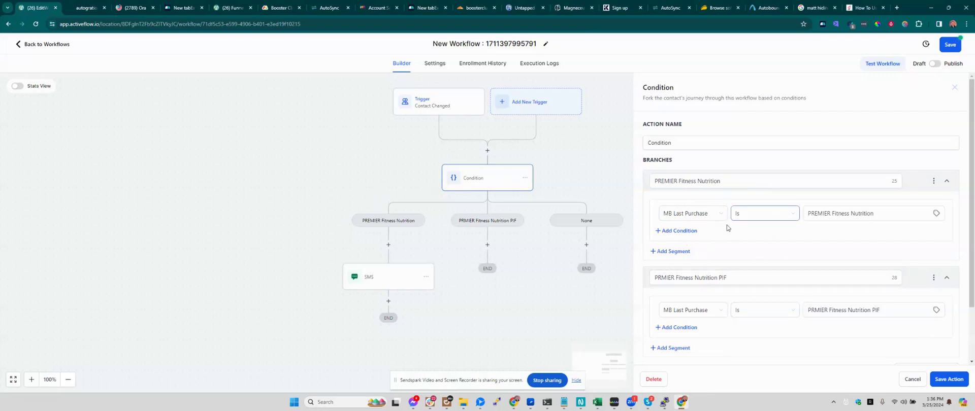
left_click(685, 231)
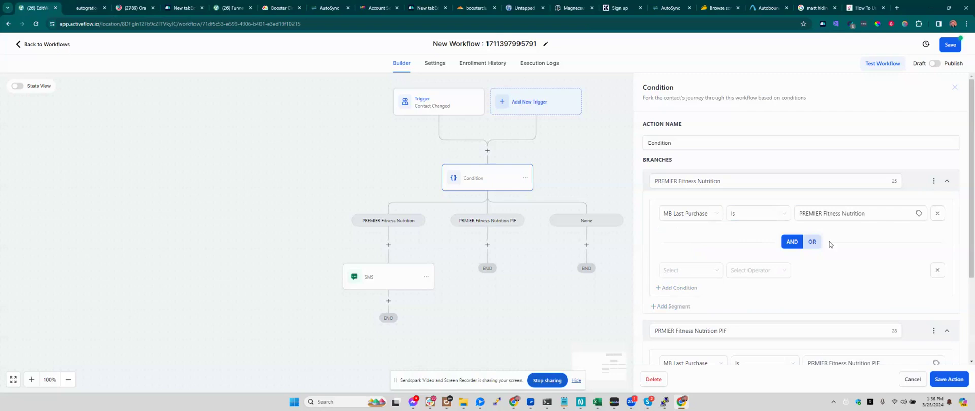
left_click(812, 243)
left_click(708, 272)
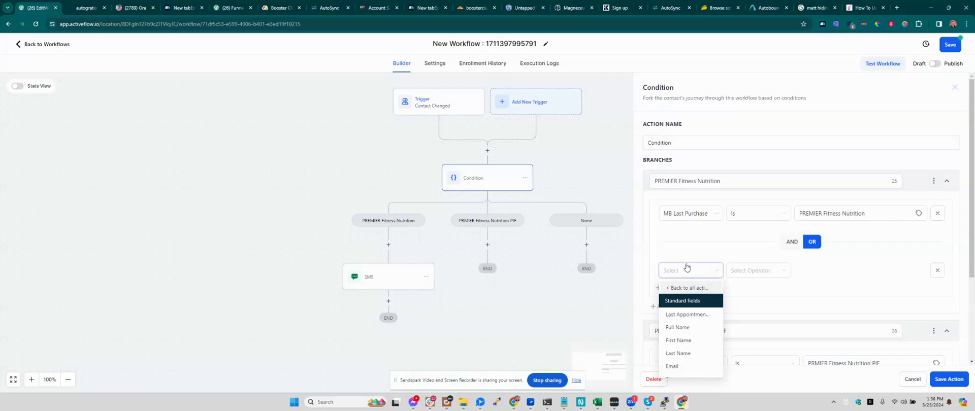
type("last")
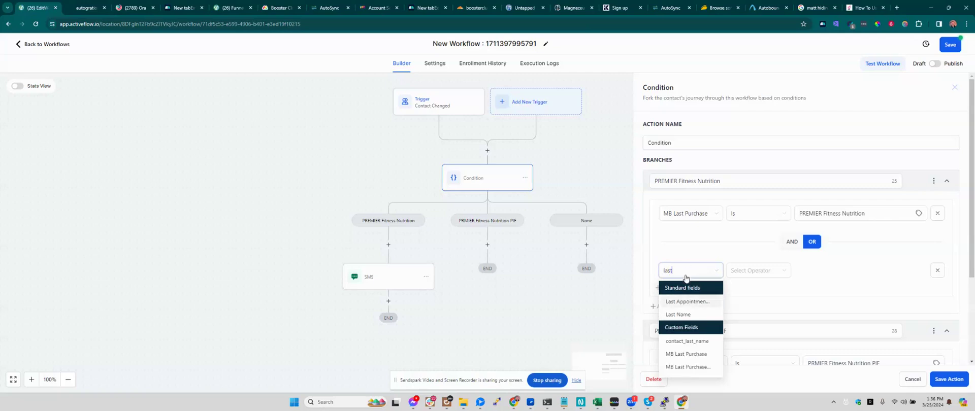
left_click(686, 354)
Step: Set the added condition to Is PREMIER Fitness Nutrition PIF, and save the branch under the name PREMIER Fitness Nutrition *
left_click(749, 271)
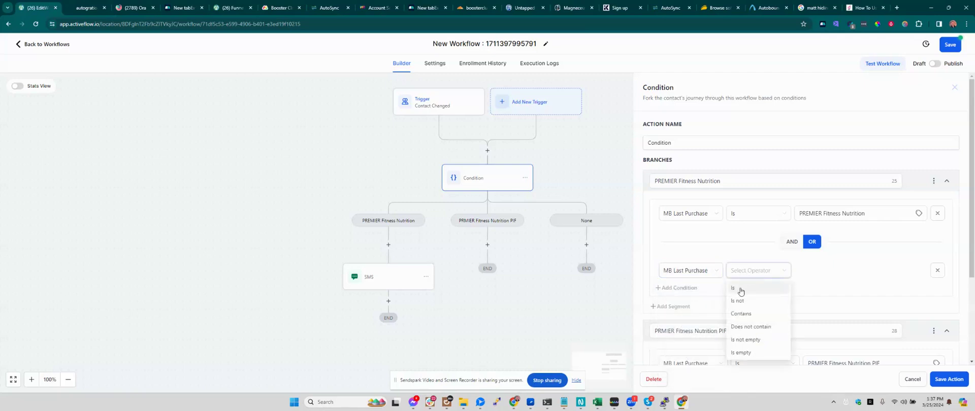
left_click(741, 290)
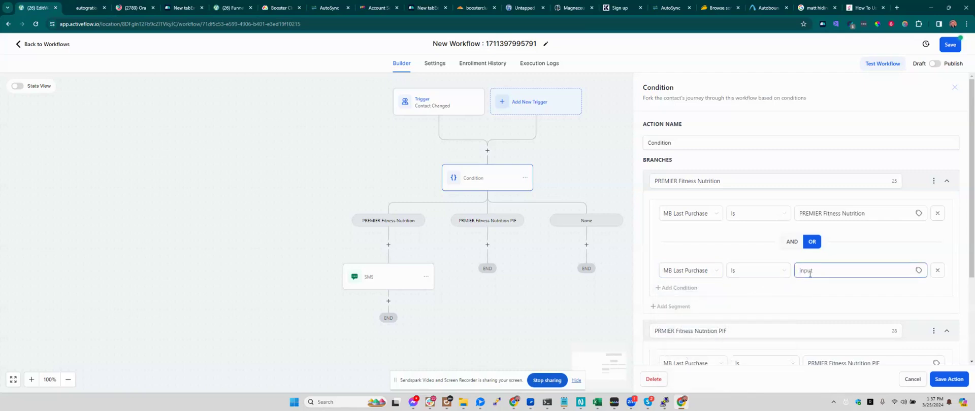
type("PREMIER")
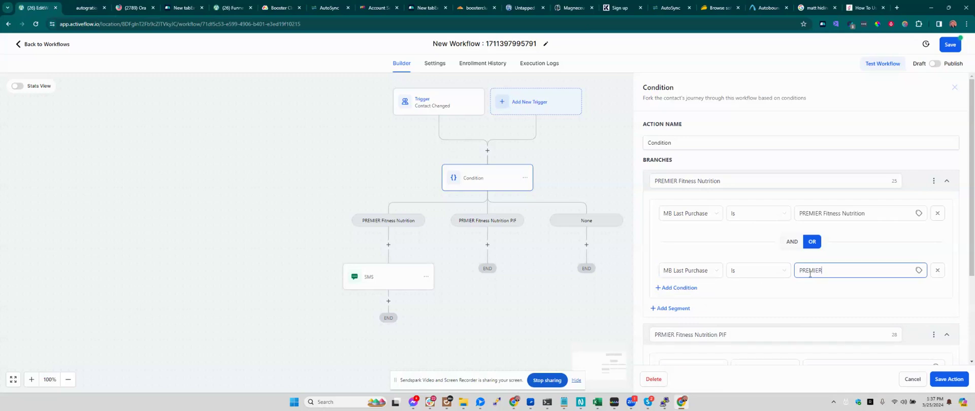
type(" Fitness Nutrition PIF")
left_click(743, 181)
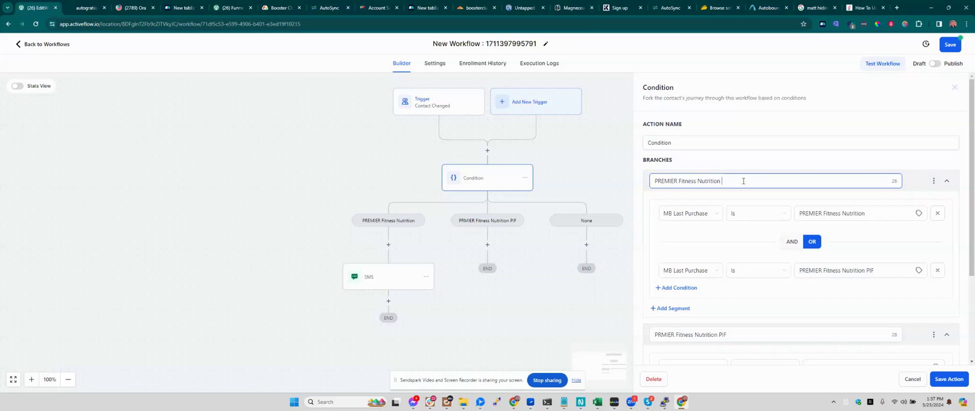
left_click(948, 379)
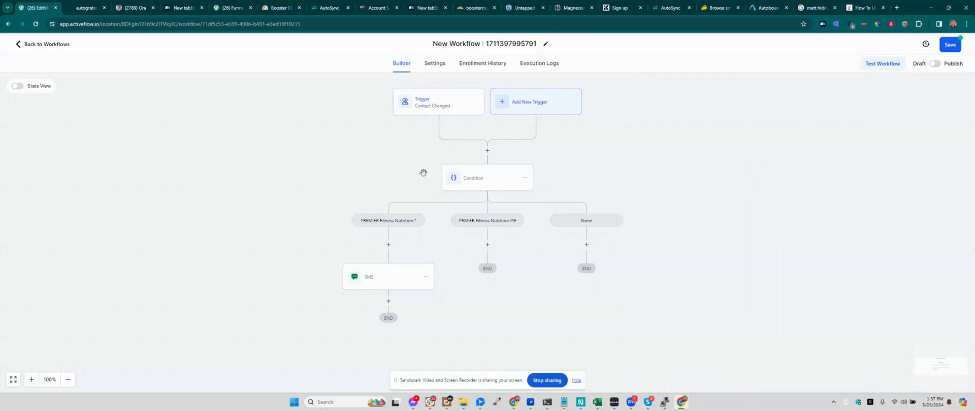
Step: Reopen the Condition action and review the names, OR logic and purchase values of both branches
left_click(485, 182)
scroll(783, 235, "down", 3)
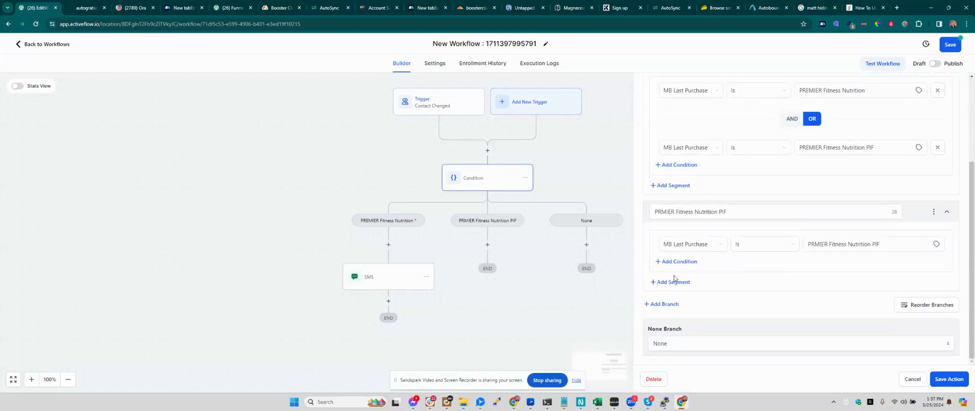
scroll(674, 329, "up", 3)
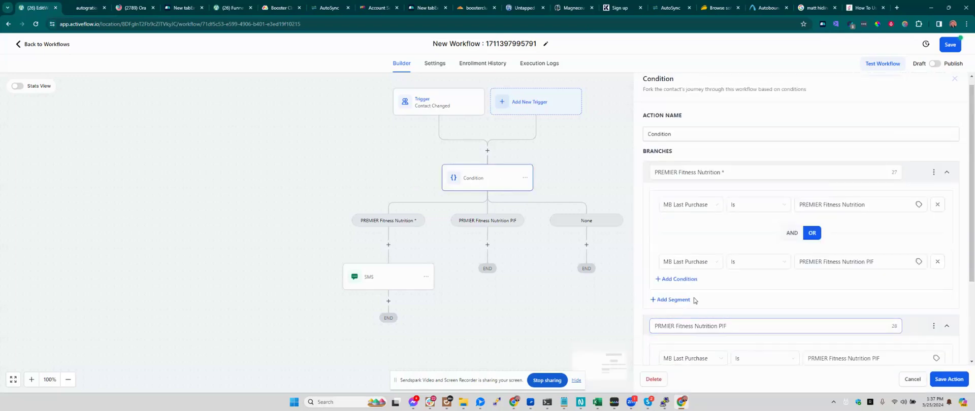
scroll(922, 331, "down", 3)
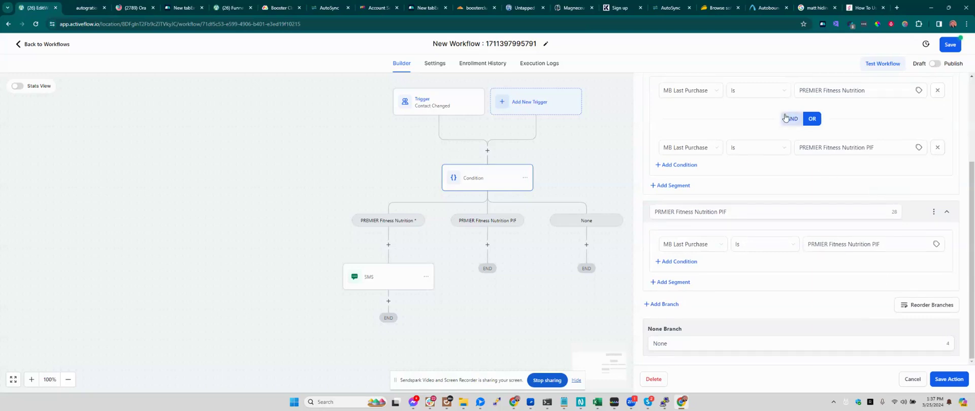
scroll(797, 167, "up", 3)
left_click(831, 153)
left_click(810, 172)
scroll(838, 203, "down", 1)
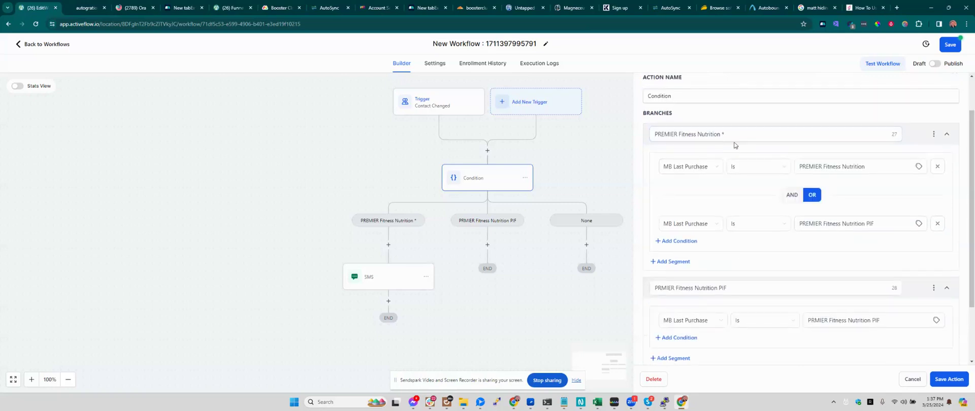
left_click(869, 230)
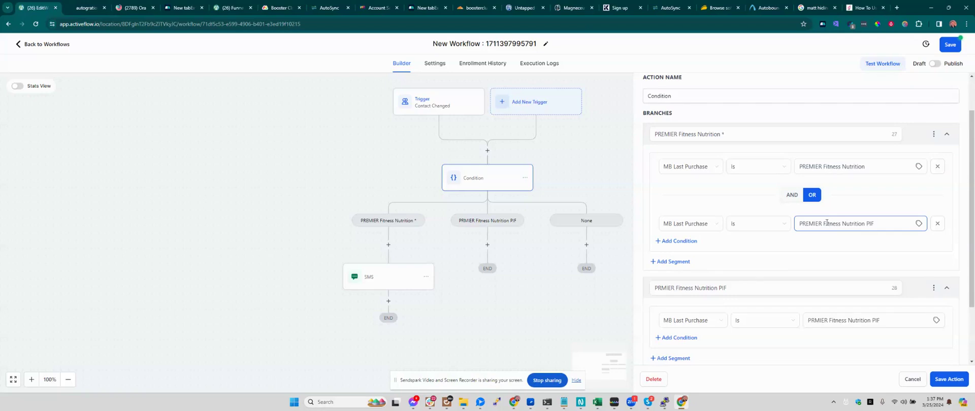
left_click(812, 156)
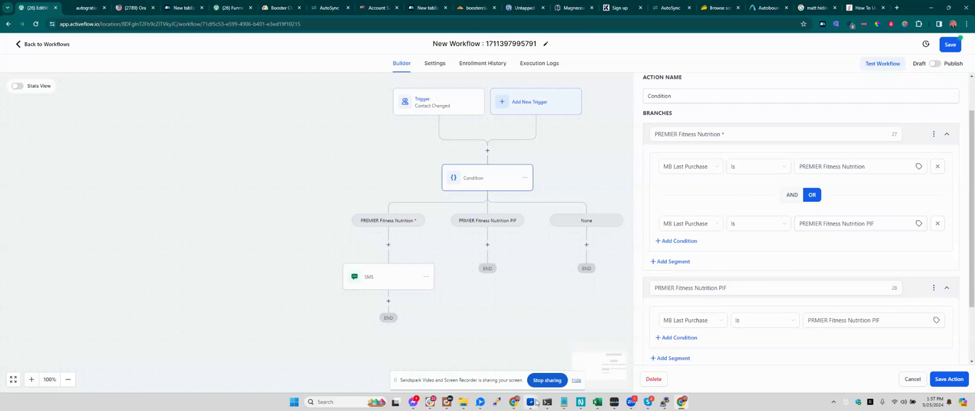